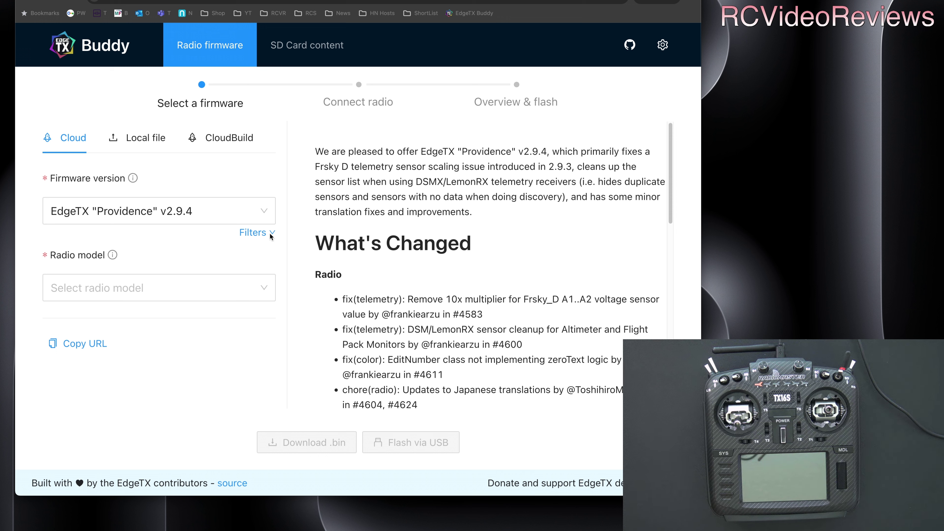
Step: Include pre-releases in the firmware filter and pick Centurion v2.10.0-RC4
{"action": "left_click", "coordinate": [252, 236]}
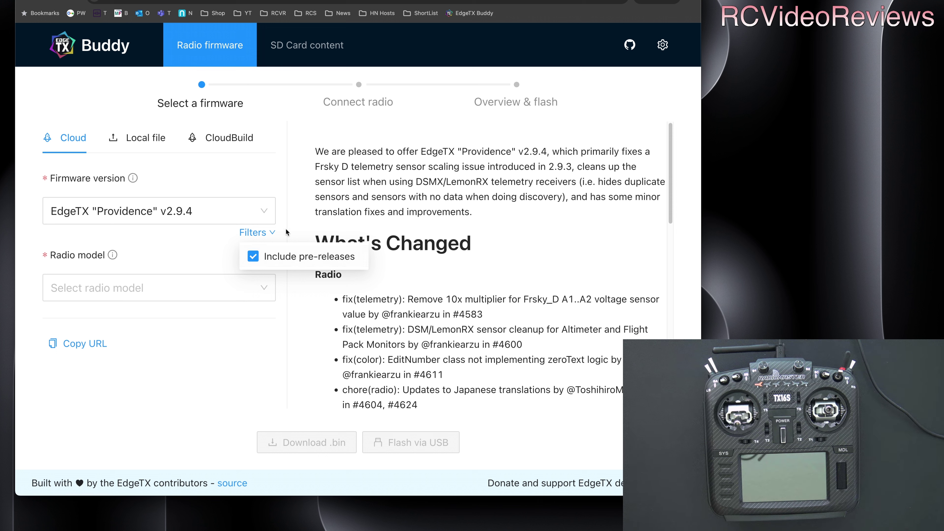
{"action": "left_click", "coordinate": [250, 213]}
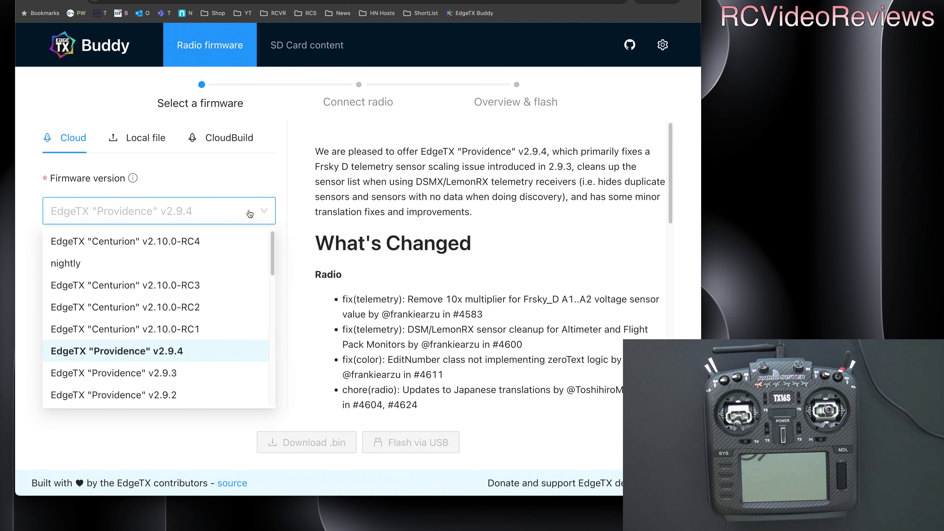
{"action": "left_click", "coordinate": [152, 241]}
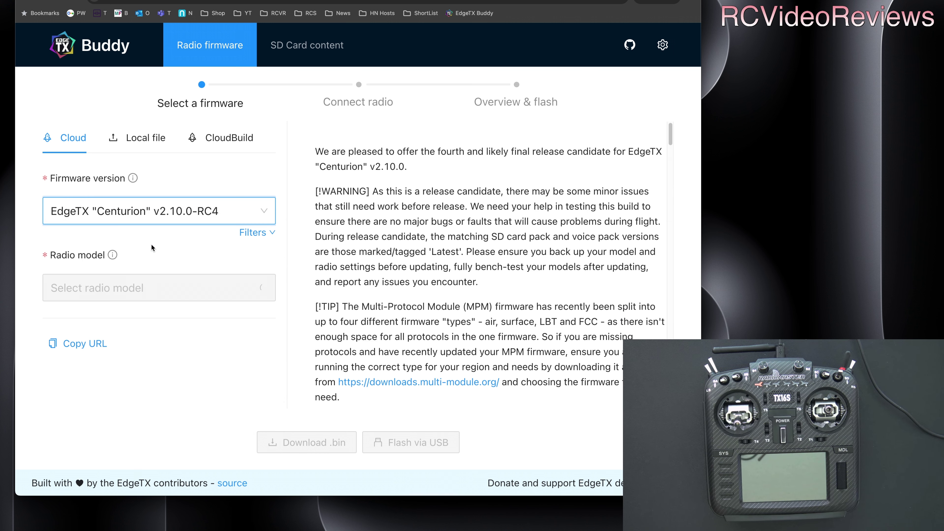
Step: Select RadioMaster TX16S as the radio model and continue to Flash via USB
{"action": "left_click", "coordinate": [154, 289]}
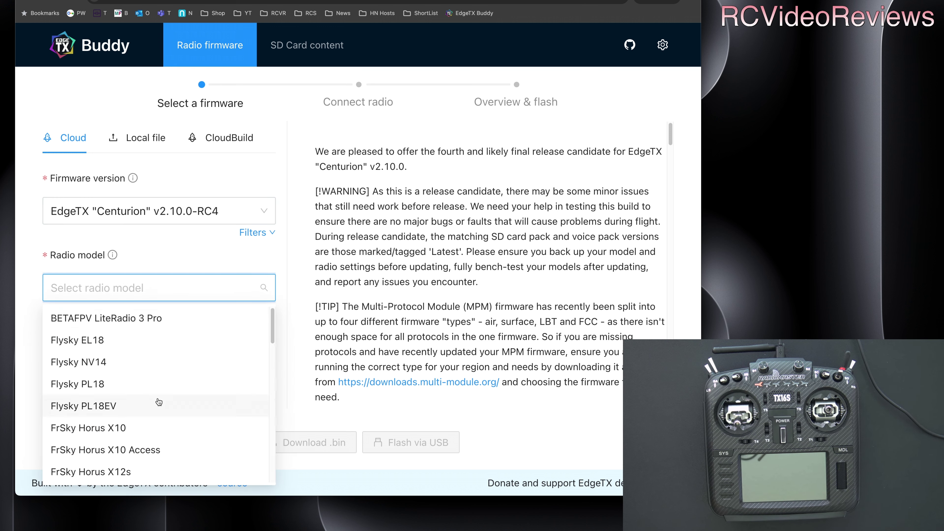
{"action": "scroll", "coordinate": [160, 402], "scroll_direction": "down", "scroll_amount": 5}
{"action": "scroll", "coordinate": [159, 402], "scroll_direction": "down", "scroll_amount": 15}
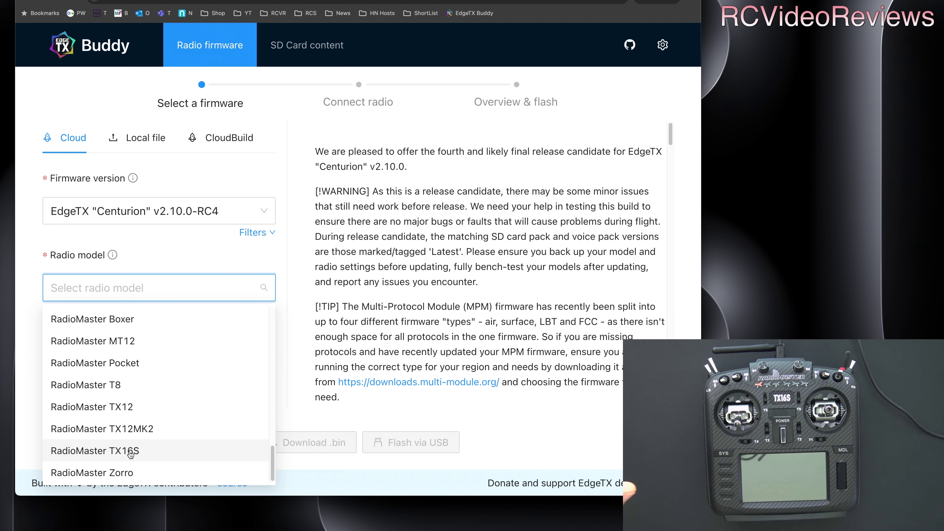
{"action": "left_click", "coordinate": [130, 451]}
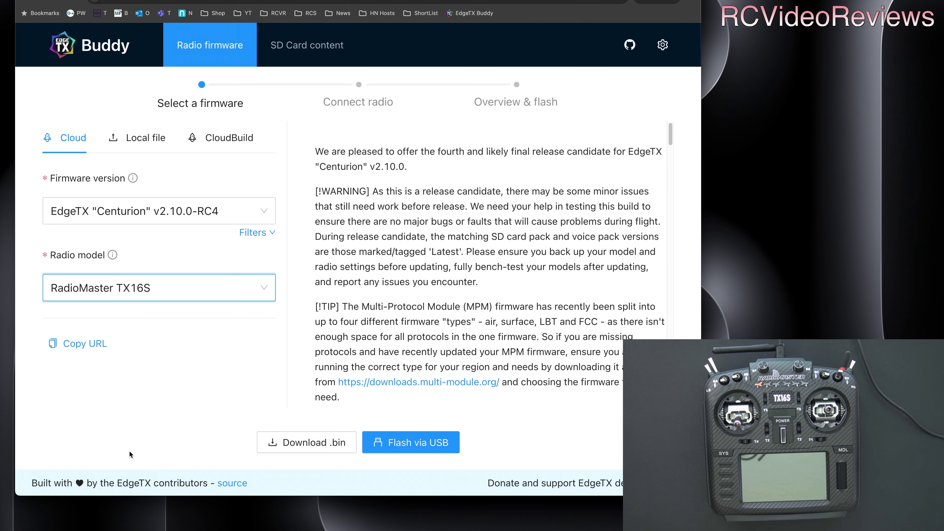
{"action": "left_click", "coordinate": [411, 445]}
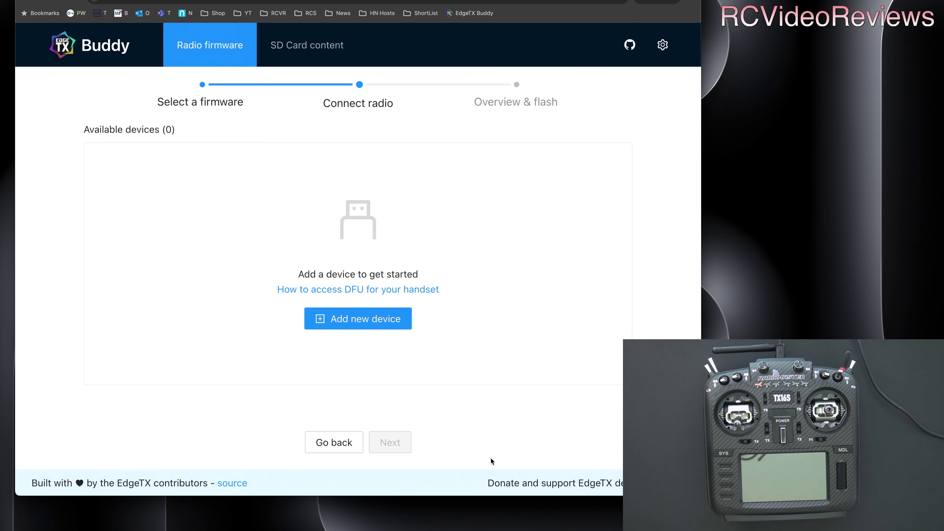
Step: Connect the STM32 BOOTLOADER device and start flashing Centurion v2.10.0-RC4 to the TX16S
{"action": "left_click", "coordinate": [350, 318]}
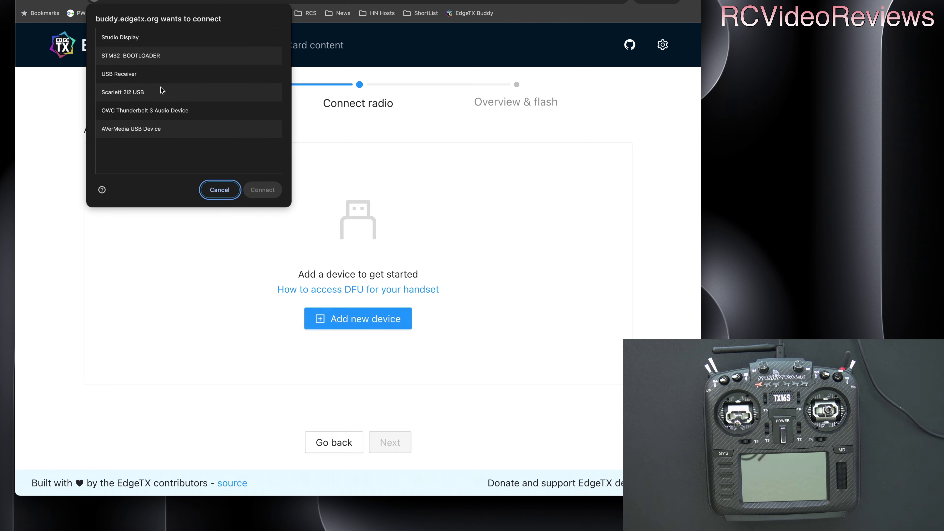
{"action": "left_click", "coordinate": [132, 58]}
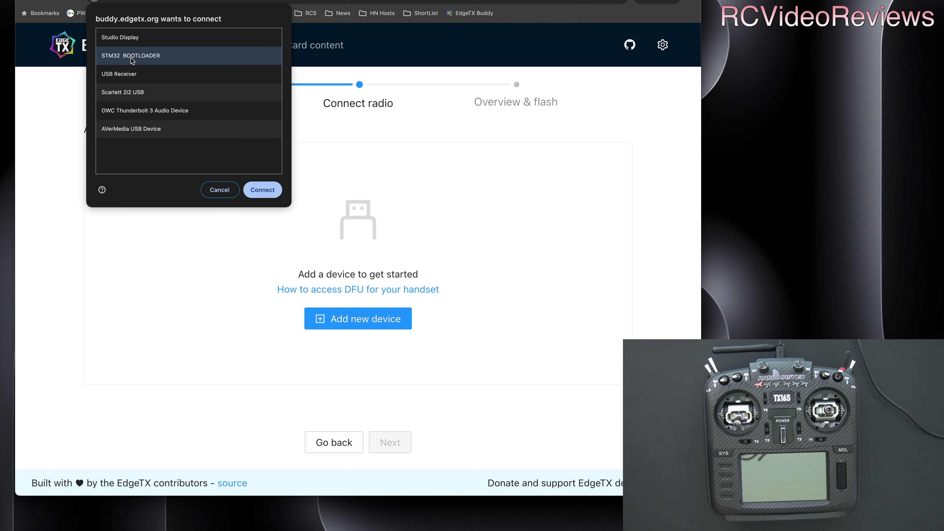
{"action": "left_click", "coordinate": [261, 190]}
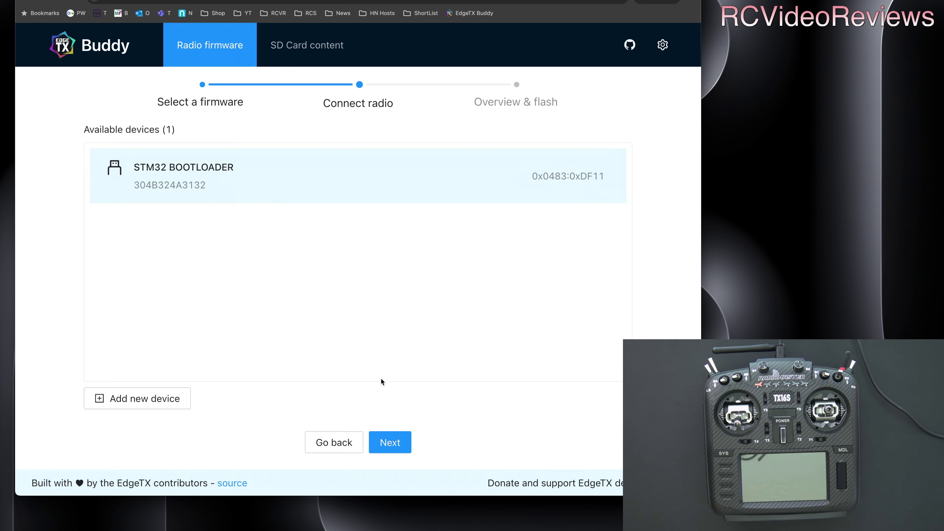
{"action": "left_click", "coordinate": [388, 441]}
{"action": "left_click", "coordinate": [394, 424]}
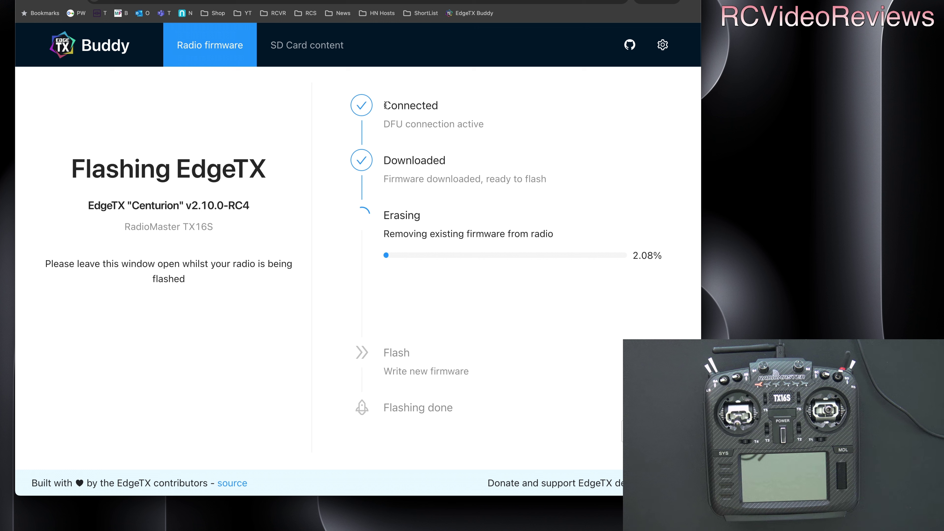
Step: Let the TX16S flash finish, then switch to the EdgeTX GitHub organisation page
{"action": "left_click_drag", "start_coordinate": [386, 105], "coordinate": [443, 104]}
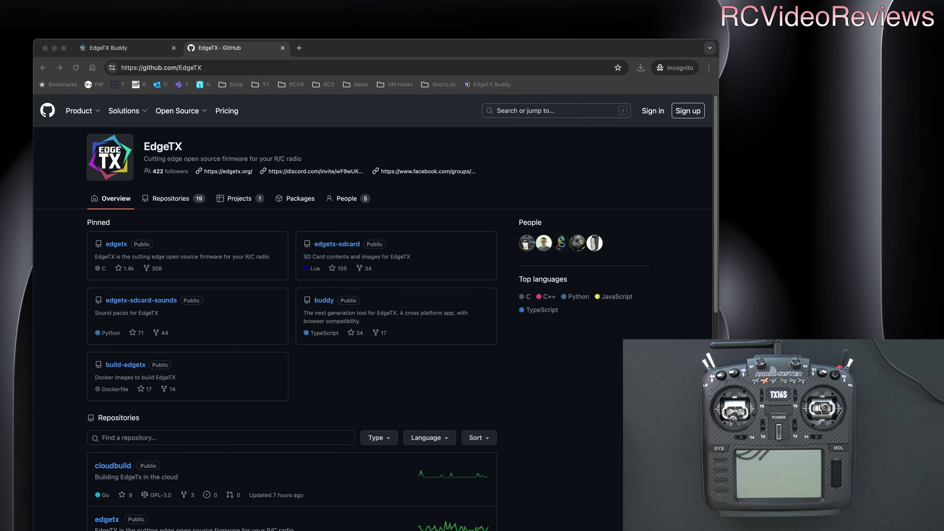
Step: Open the EdgeTX buddy repository and go to its Latest Build desktop app release
{"action": "left_click_drag", "start_coordinate": [423, 52], "coordinate": [418, 41]}
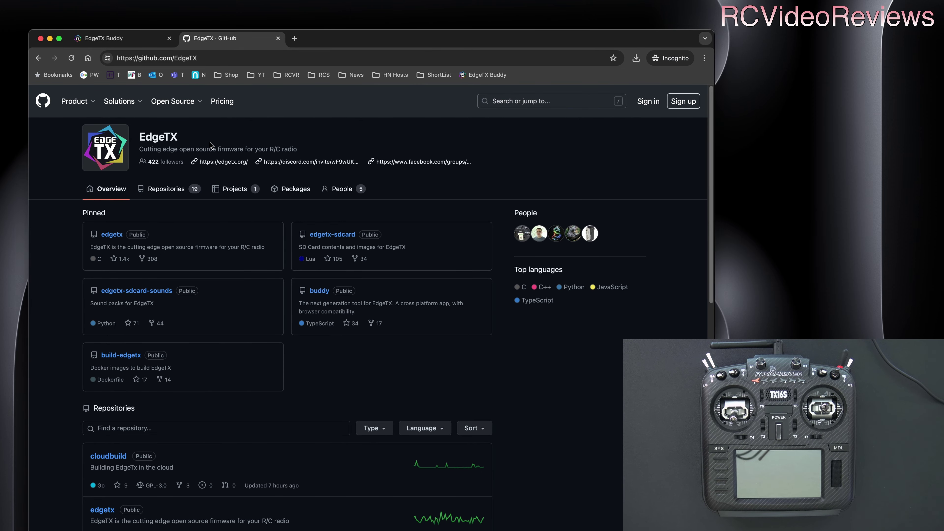
{"action": "left_click", "coordinate": [318, 291]}
{"action": "scroll", "coordinate": [315, 301], "scroll_direction": "down", "scroll_amount": 3}
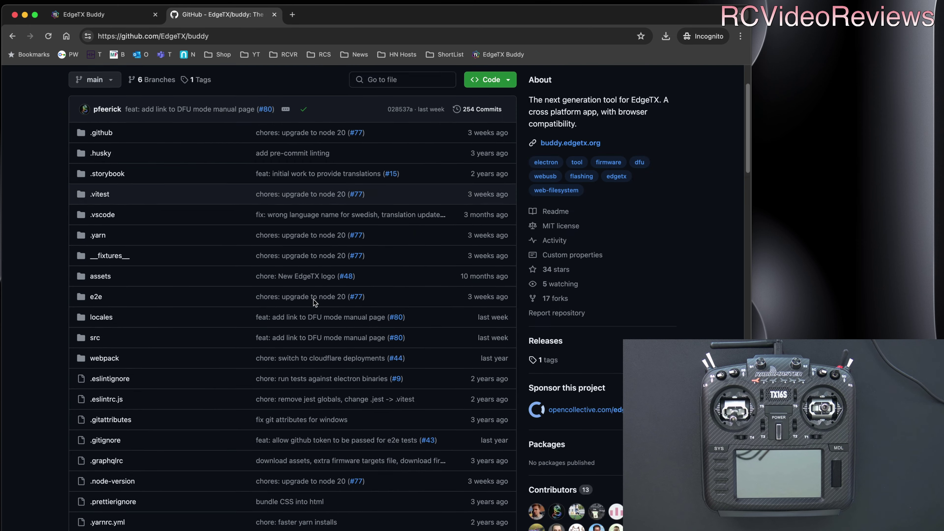
{"action": "scroll", "coordinate": [315, 302], "scroll_direction": "down", "scroll_amount": 15}
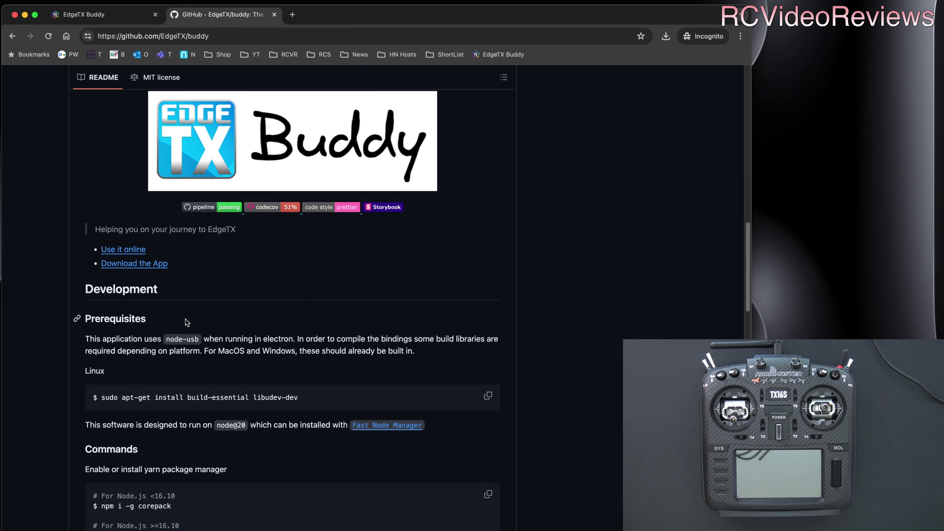
{"action": "left_click", "coordinate": [137, 264]}
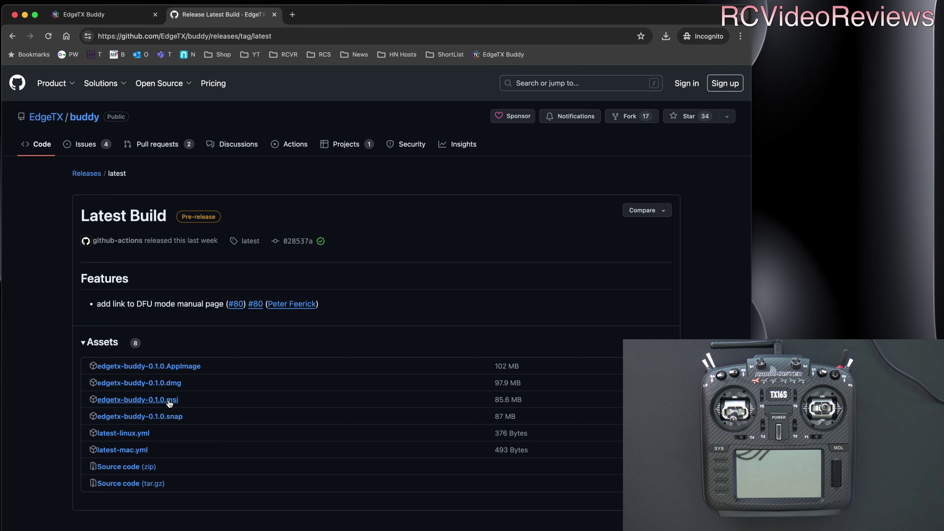
Step: Download edgetx-buddy-0.1.0.dmg to Downloads and show it in its folder
{"action": "left_click", "coordinate": [172, 383]}
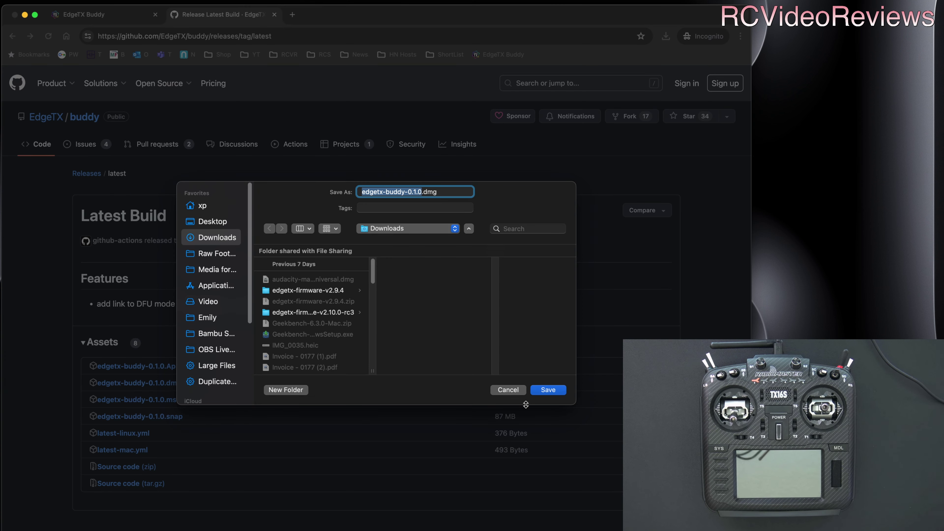
{"action": "left_click", "coordinate": [538, 392]}
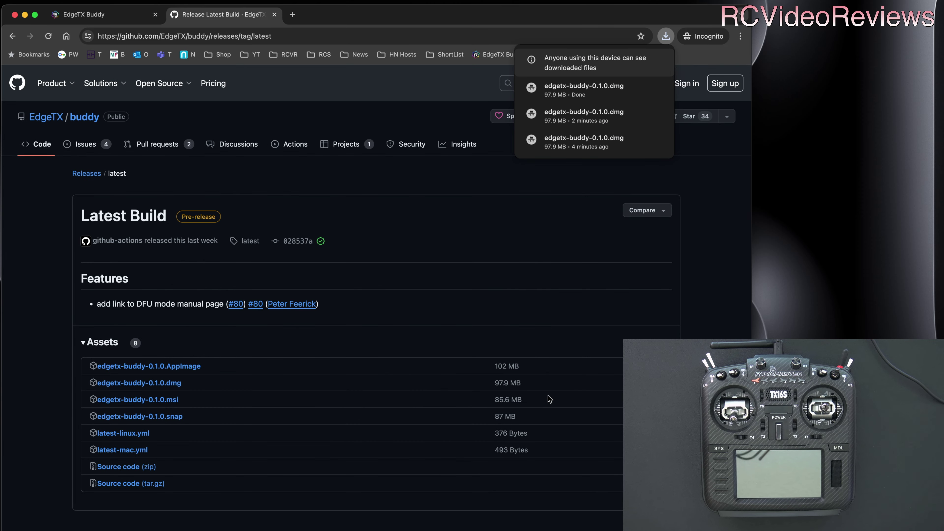
{"action": "mouse_move", "coordinate": [658, 89]}
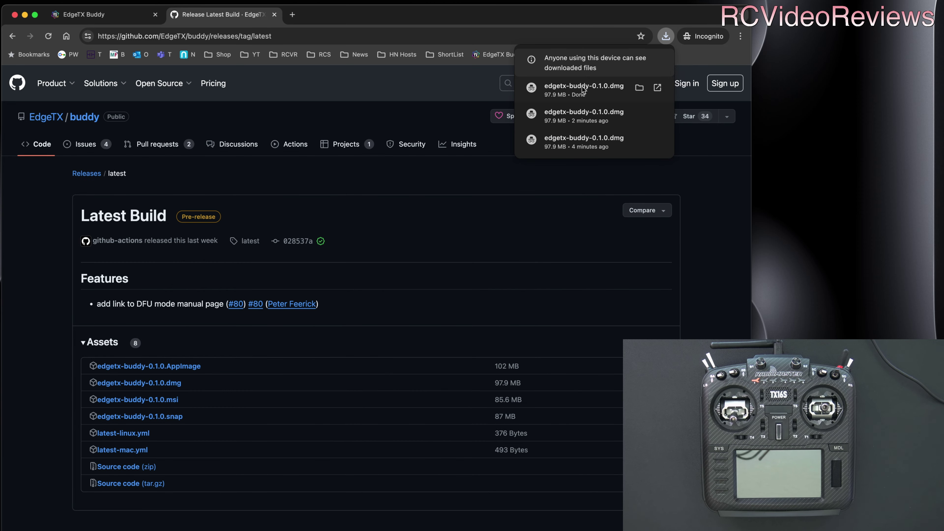
{"action": "left_click", "coordinate": [638, 88]}
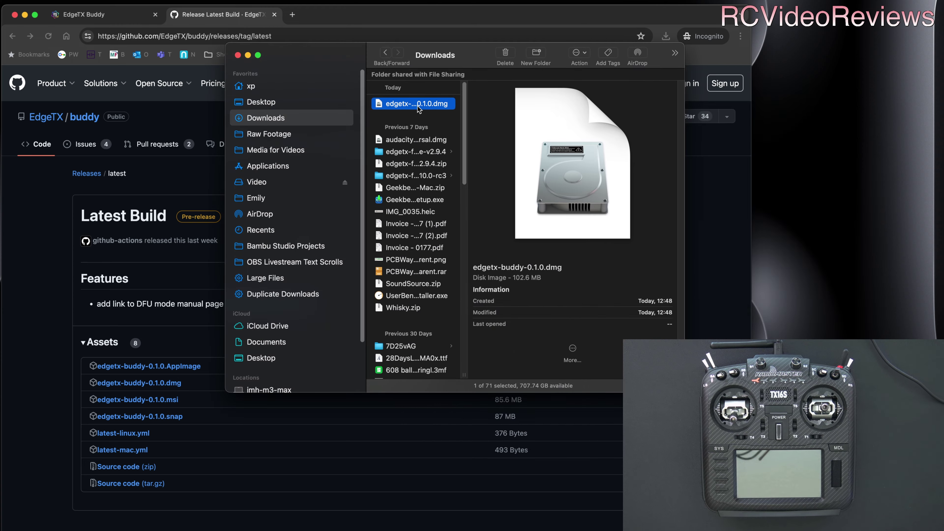
Step: Install EdgeTX Buddy from the disk image into Applications, replacing the existing copy
{"action": "double_click", "coordinate": [411, 105]}
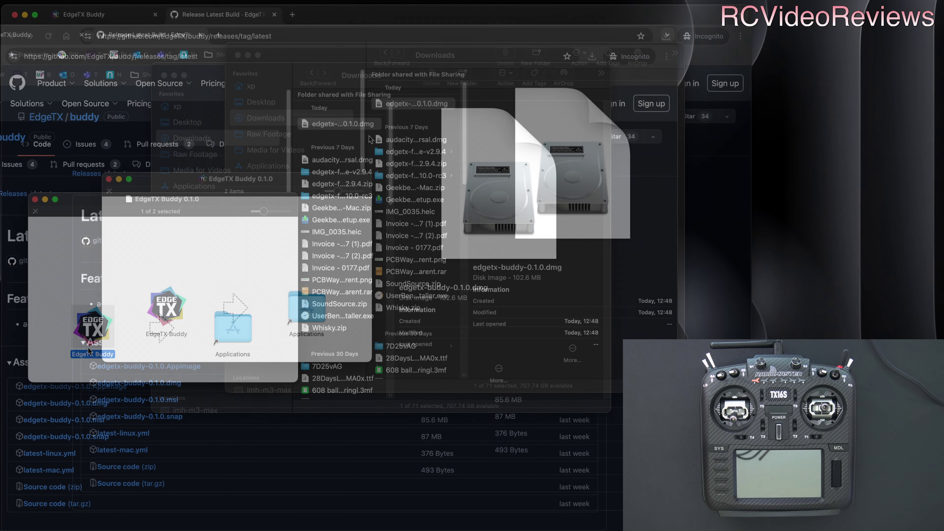
{"action": "left_click", "coordinate": [163, 313]}
{"action": "left_click_drag", "start_coordinate": [88, 333], "coordinate": [230, 335]}
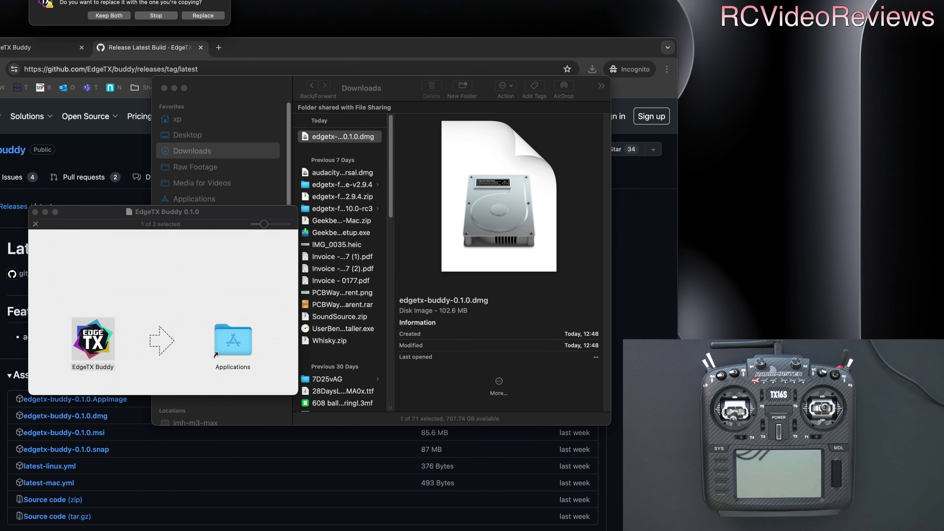
{"action": "left_click", "coordinate": [204, 15]}
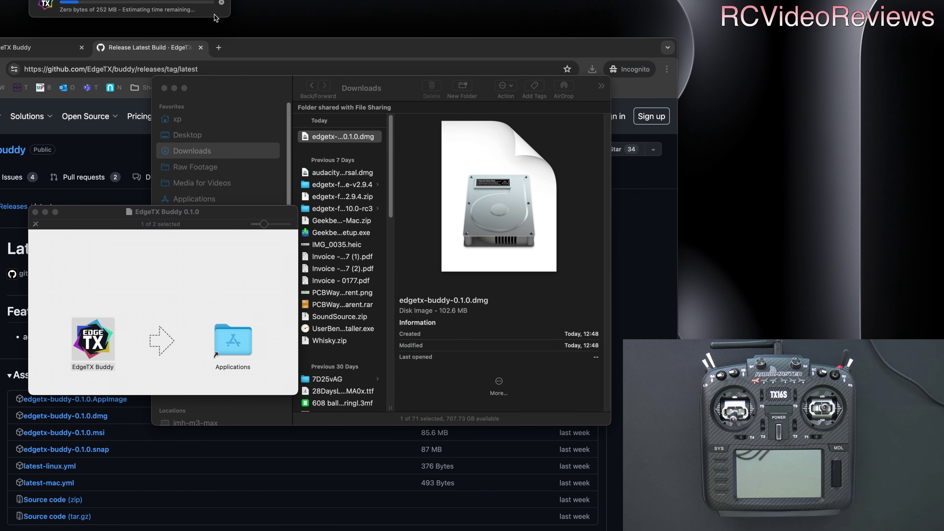
{"action": "left_click", "coordinate": [35, 213]}
Step: Launch EdgeTX Buddy from Applications and cancel the unverified-developer warning
{"action": "left_click", "coordinate": [194, 199]}
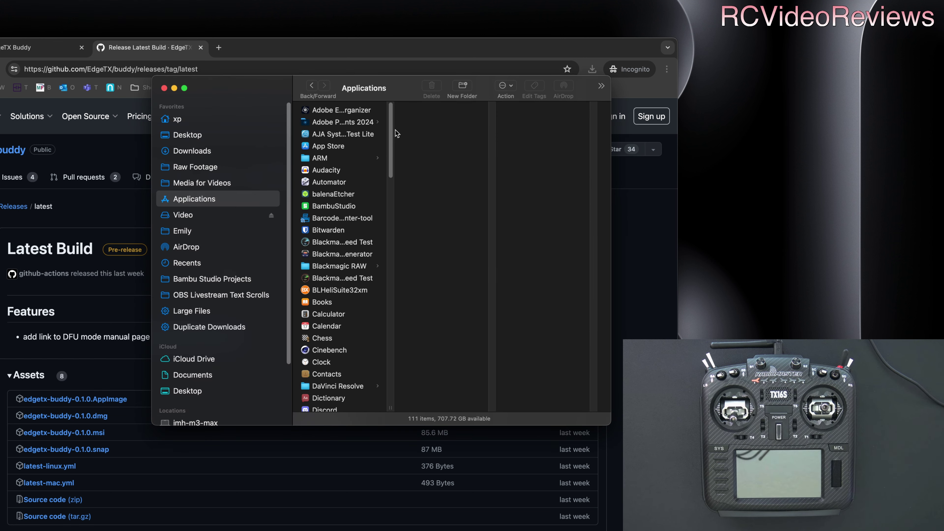
{"action": "scroll", "coordinate": [330, 218], "scroll_direction": "down", "scroll_amount": 10}
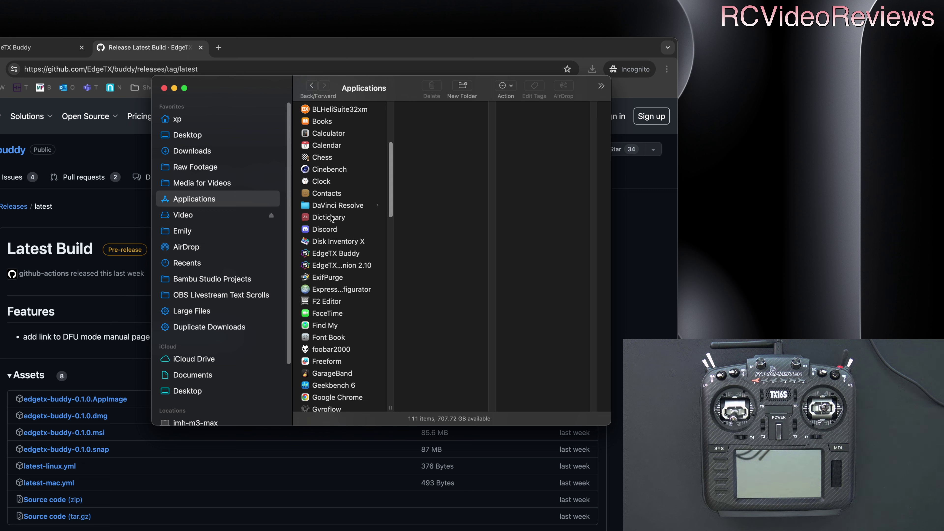
{"action": "left_click", "coordinate": [322, 254]}
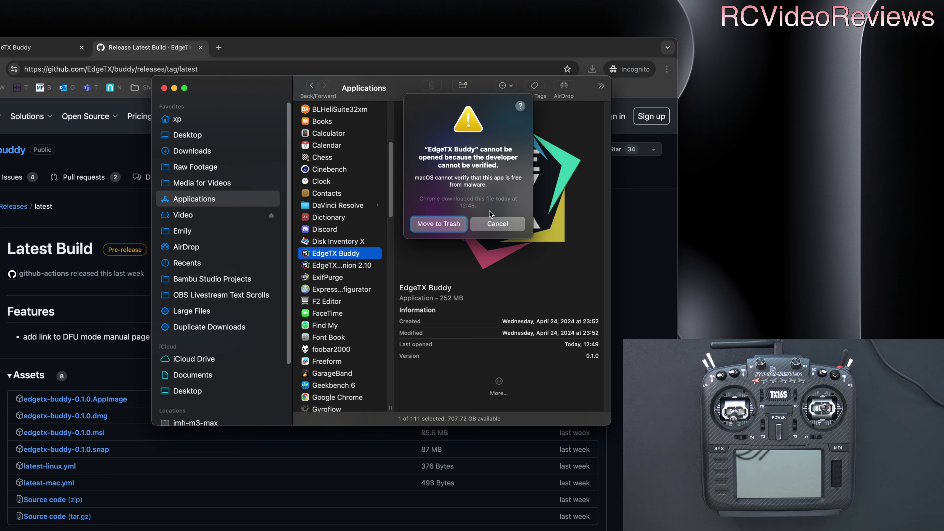
{"action": "left_click", "coordinate": [491, 224]}
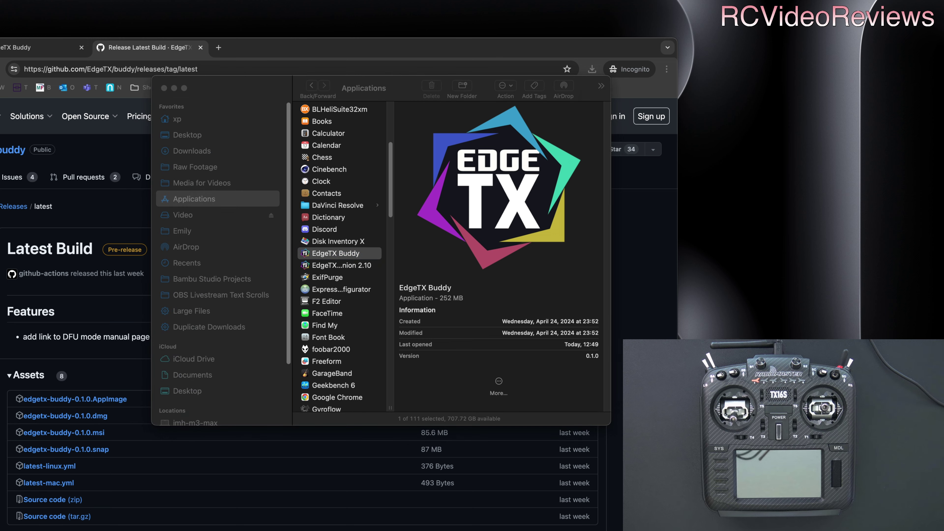
{"action": "left_click_drag", "start_coordinate": [858, 90], "coordinate": [497, 43]}
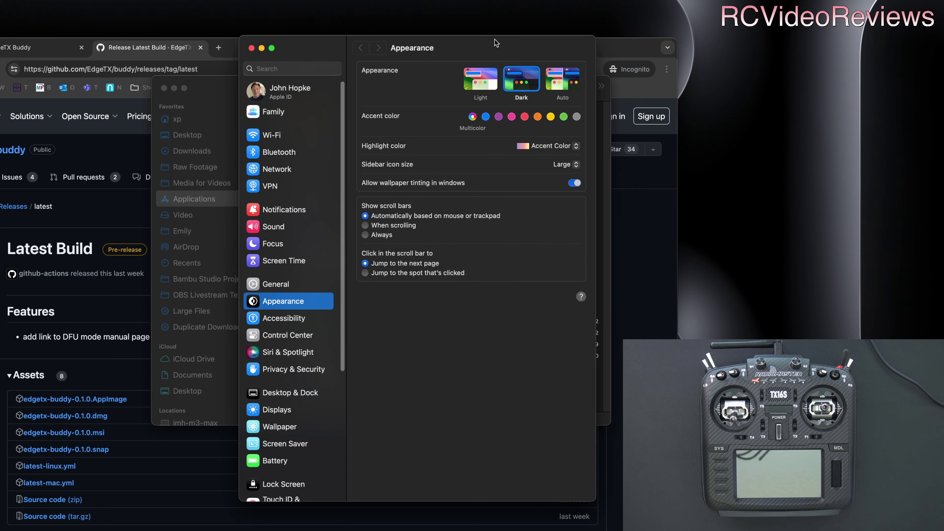
Step: Allow EdgeTX Buddy via Open Anyway in Privacy & Security, authenticating with the account password
{"action": "left_click", "coordinate": [292, 370]}
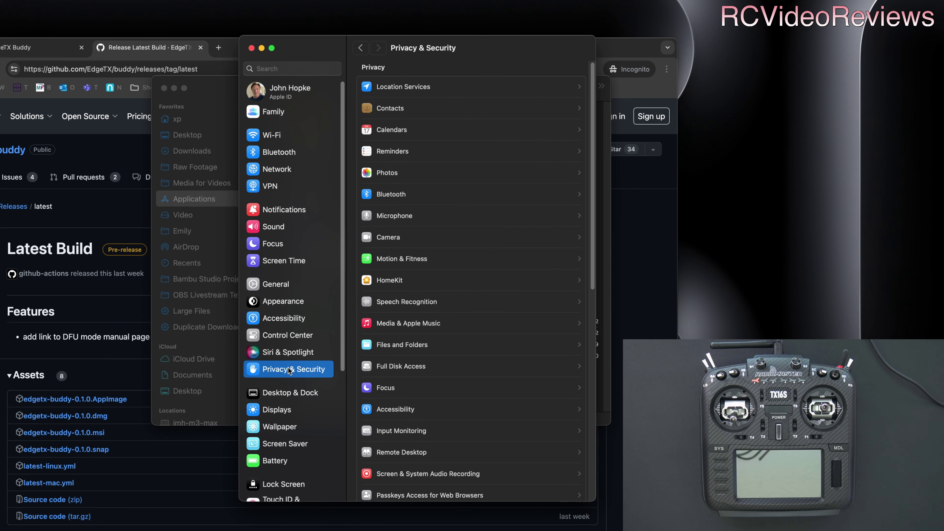
{"action": "scroll", "coordinate": [490, 334], "scroll_direction": "down", "scroll_amount": 10}
{"action": "scroll", "coordinate": [490, 333], "scroll_direction": "down", "scroll_amount": 5}
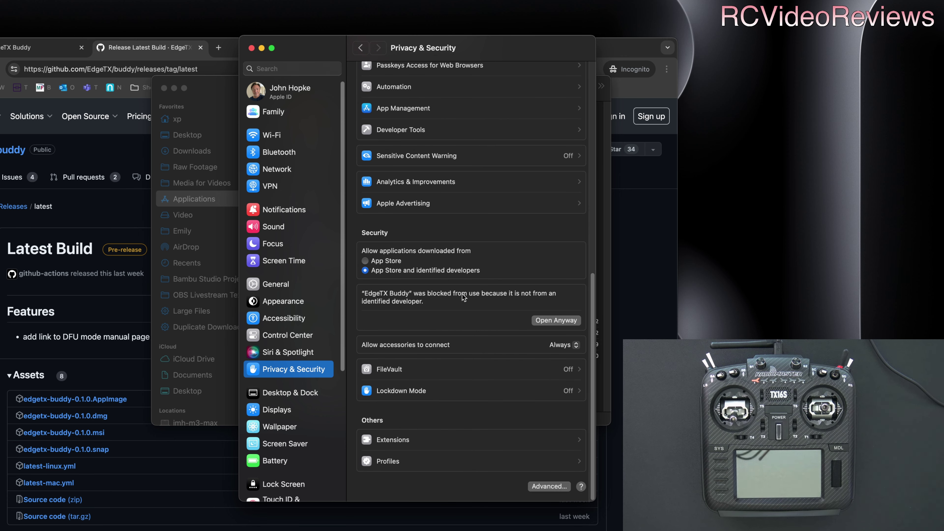
{"action": "left_click", "coordinate": [557, 321]}
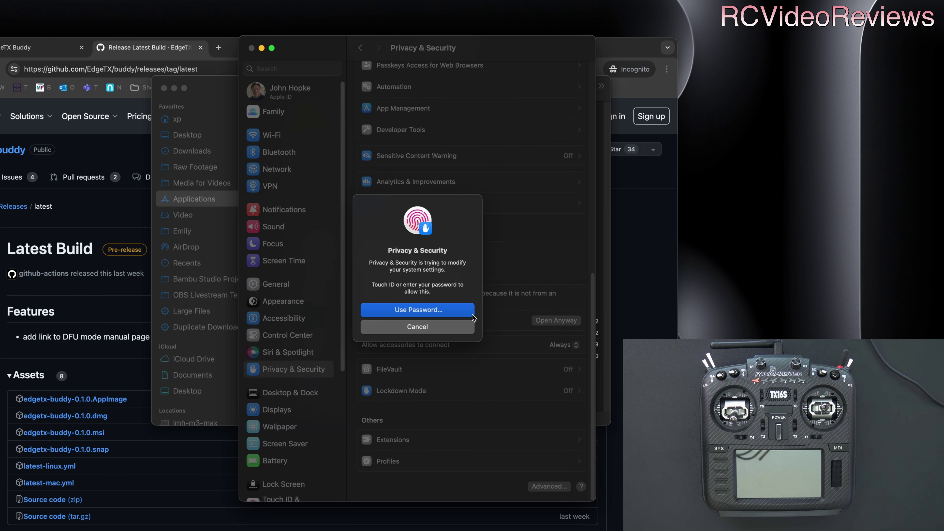
{"action": "left_click", "coordinate": [461, 315]}
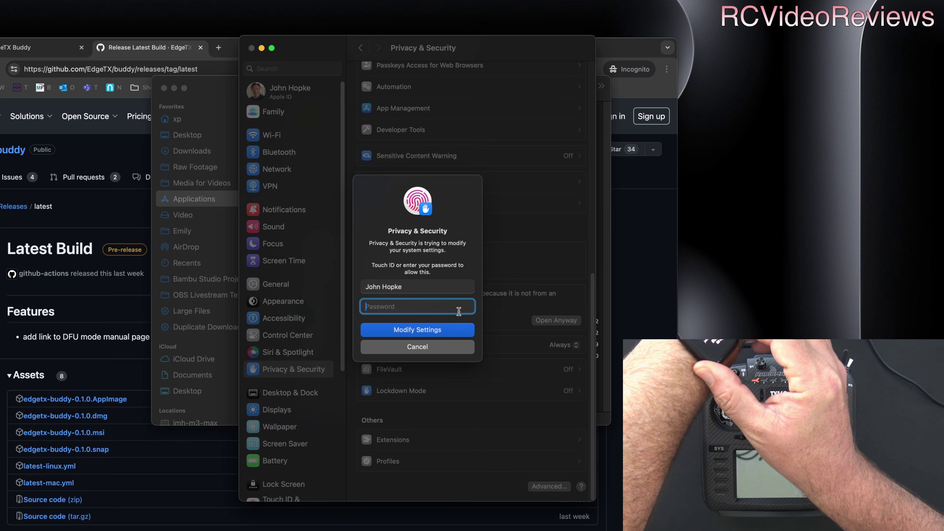
{"action": "key", "text": "Return"}
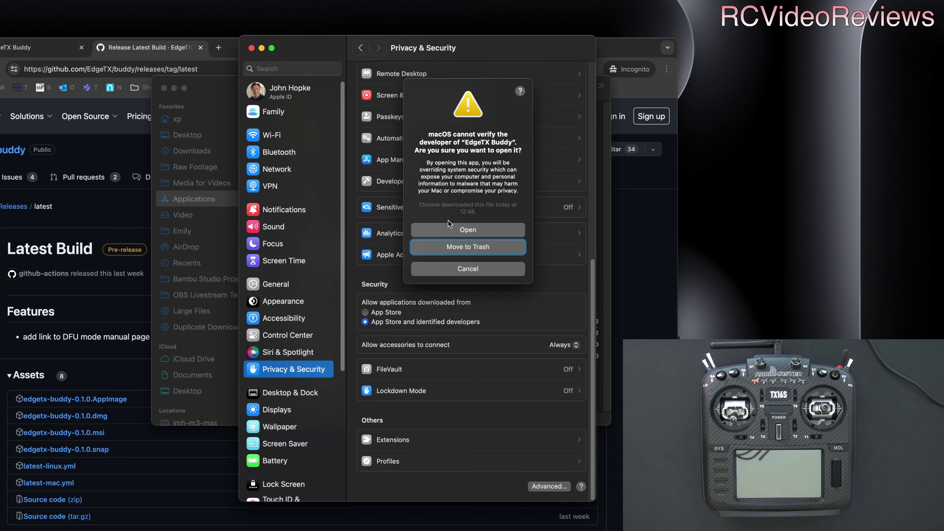
Step: Confirm opening EdgeTX Buddy, then close System Settings and the Finder window
{"action": "left_click", "coordinate": [438, 229]}
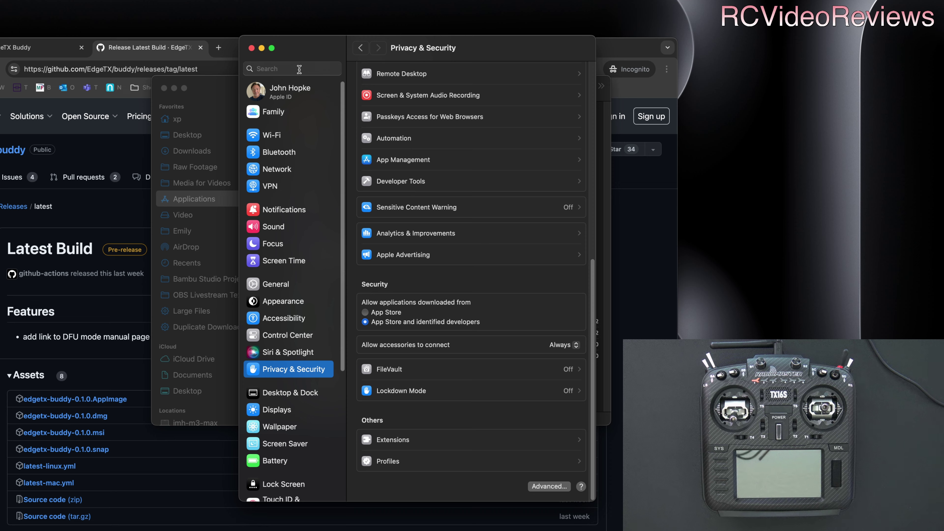
{"action": "left_click", "coordinate": [261, 48]}
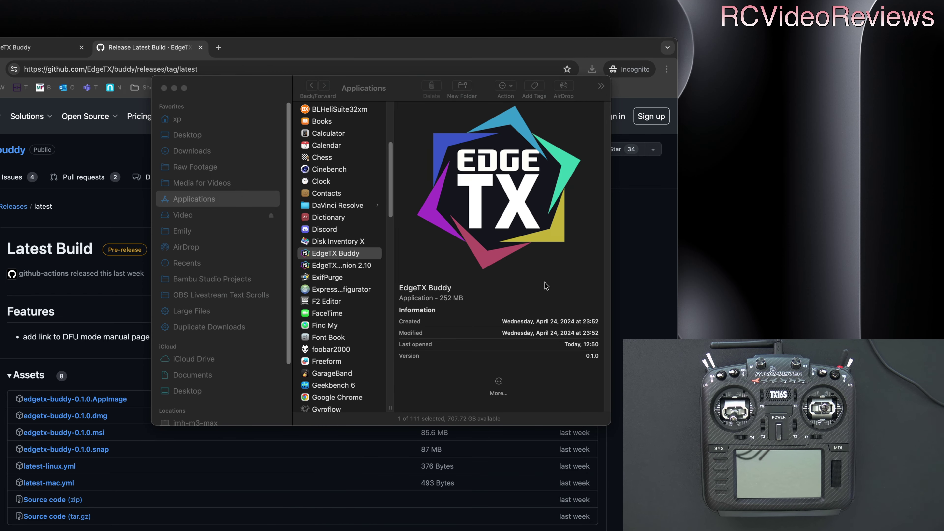
{"action": "left_click", "coordinate": [177, 89]}
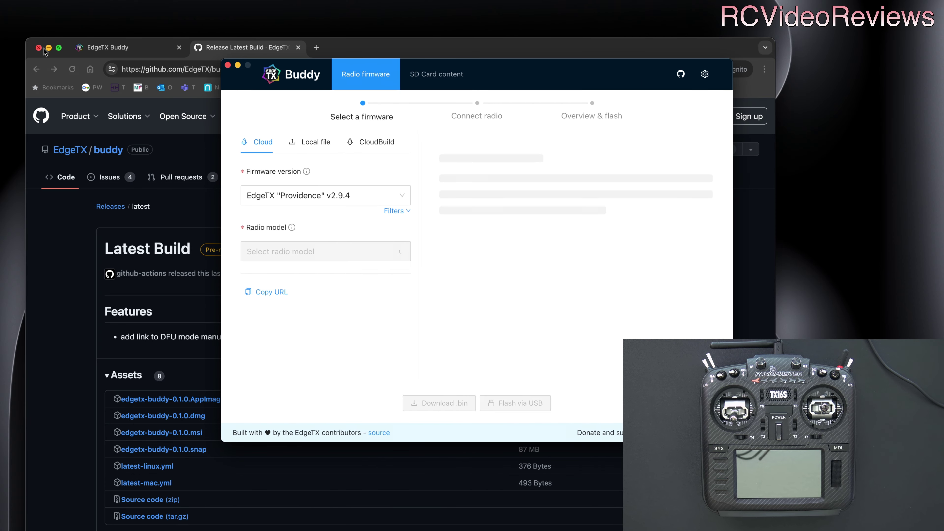
Step: In the desktop app, include pre-releases and pick Centurion v2.10.0-RC4 firmware
{"action": "left_click", "coordinate": [48, 48]}
{"action": "left_click_drag", "start_coordinate": [596, 81], "coordinate": [501, 62]}
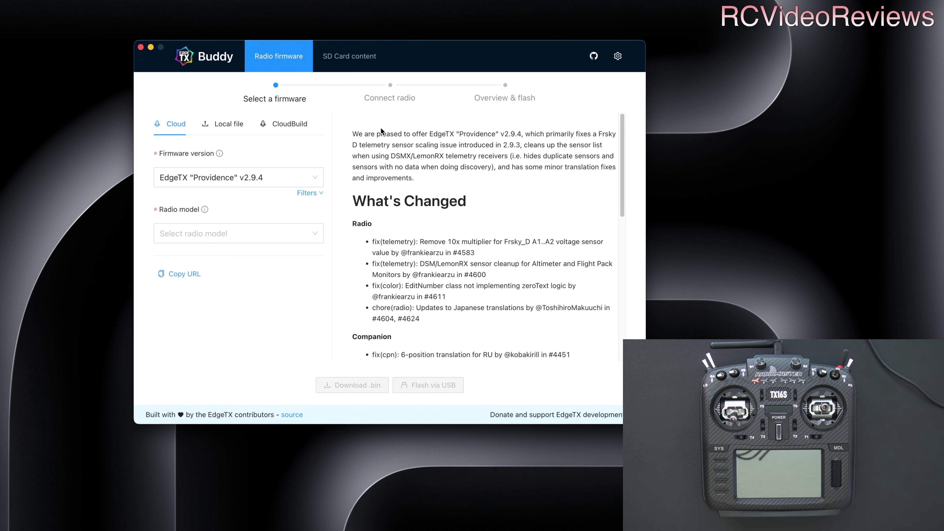
{"action": "left_click_drag", "start_coordinate": [427, 57], "coordinate": [381, 54]}
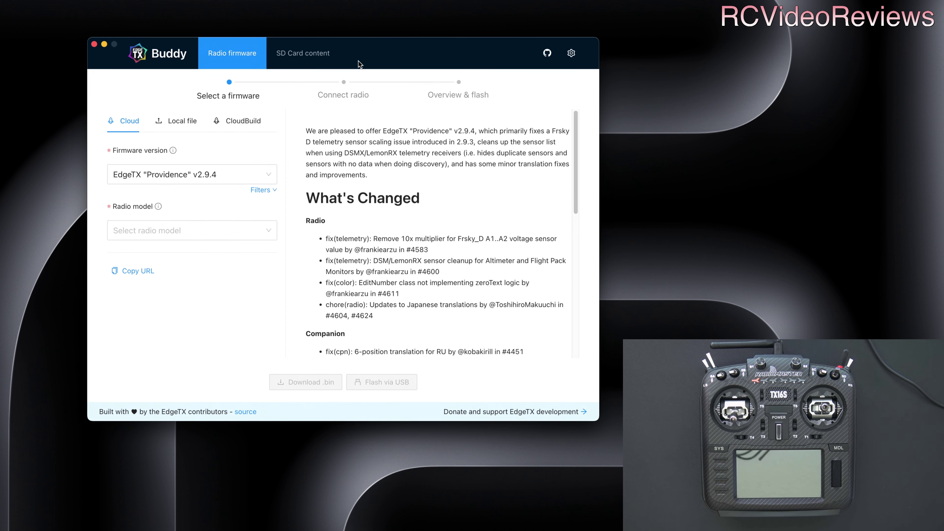
{"action": "left_click", "coordinate": [264, 193]}
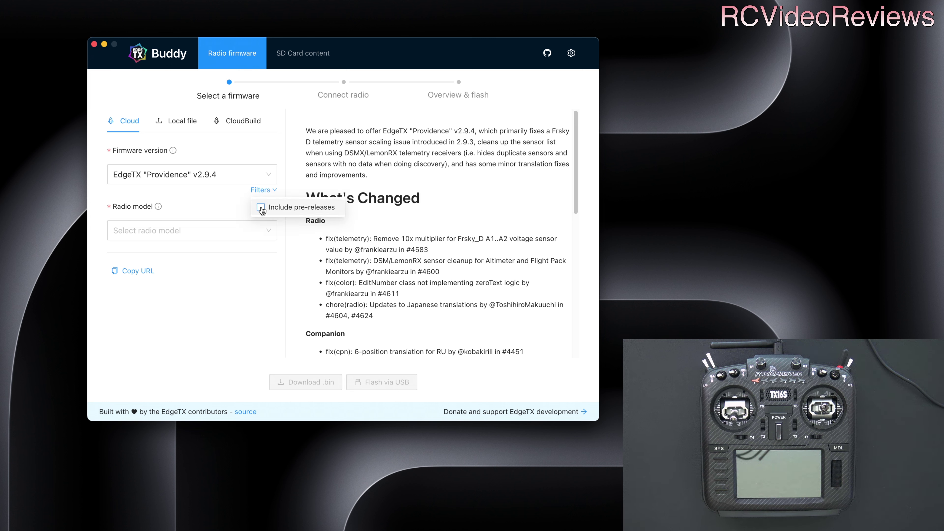
{"action": "left_click", "coordinate": [261, 208]}
{"action": "left_click", "coordinate": [270, 180]}
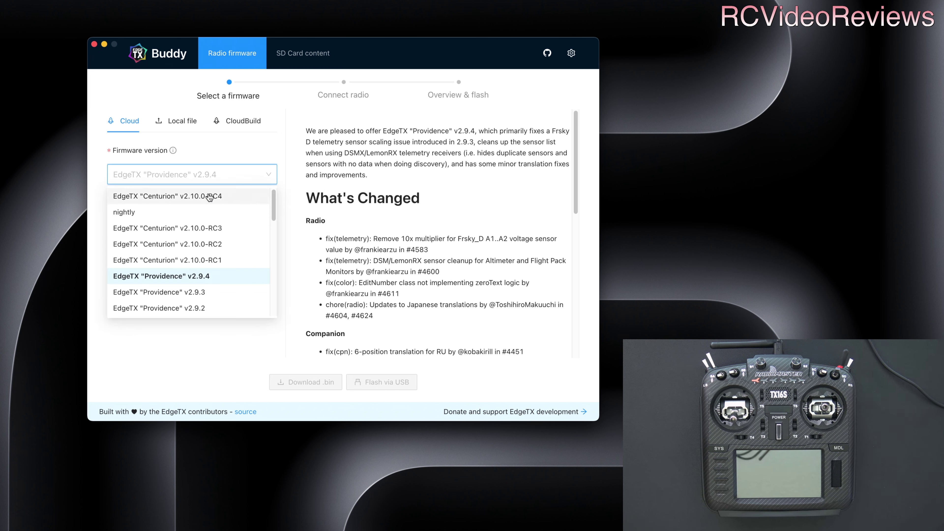
{"action": "left_click", "coordinate": [193, 200]}
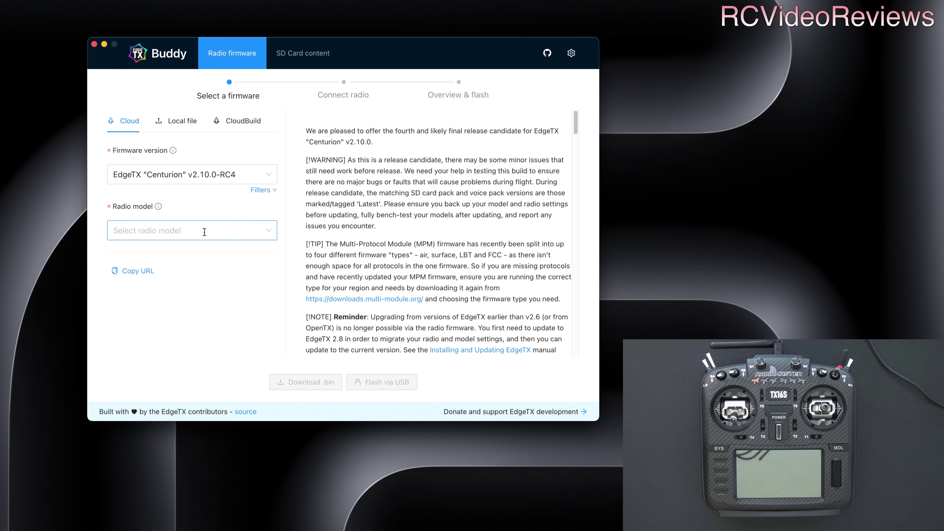
Step: Select RadioMaster TX16S as the radio model and continue to Flash via USB
{"action": "left_click", "coordinate": [195, 231]}
{"action": "scroll", "coordinate": [192, 313], "scroll_direction": "down", "scroll_amount": 5}
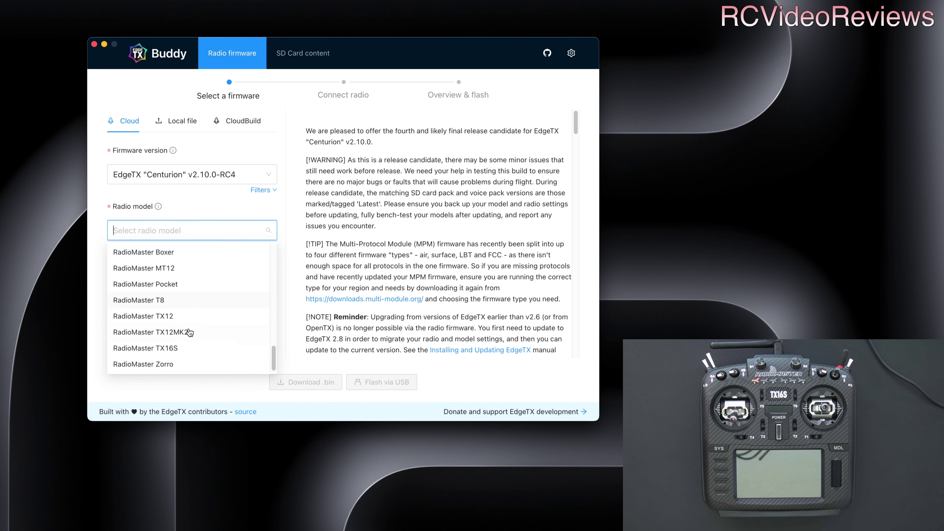
{"action": "left_click", "coordinate": [179, 348]}
{"action": "left_click", "coordinate": [378, 386]}
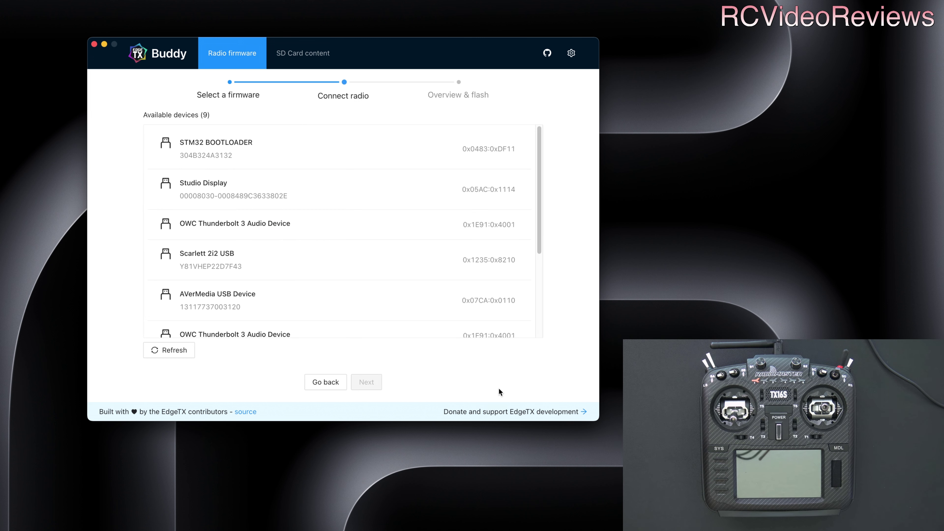
Step: Select STM32 BOOTLOADER and start flashing the TX16S over DFU, erasing underway
{"action": "left_click", "coordinate": [200, 152]}
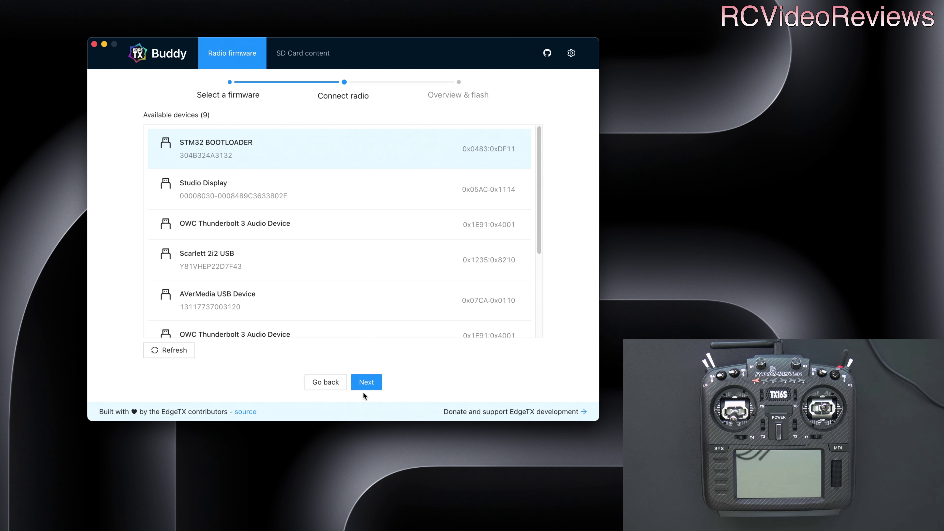
{"action": "left_click", "coordinate": [366, 382]}
{"action": "left_click", "coordinate": [369, 361]}
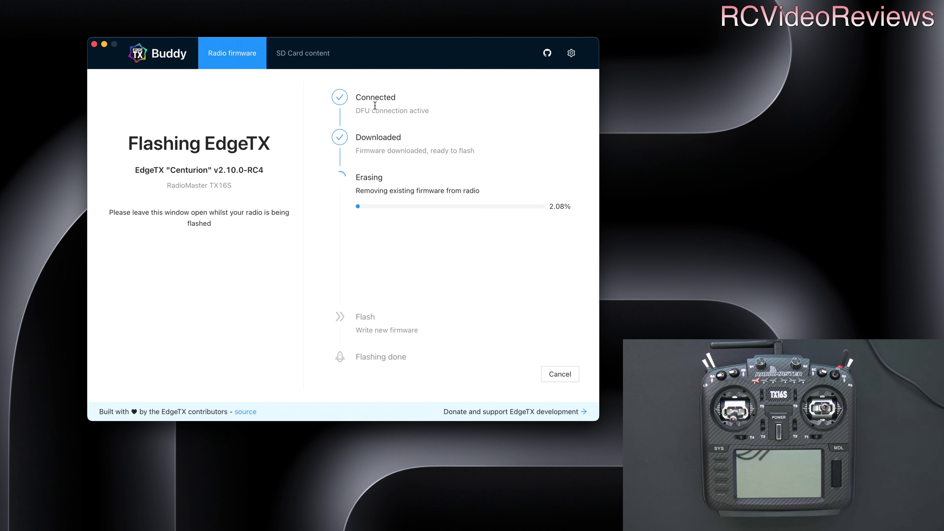
{"action": "left_click_drag", "start_coordinate": [375, 105], "coordinate": [441, 114]}
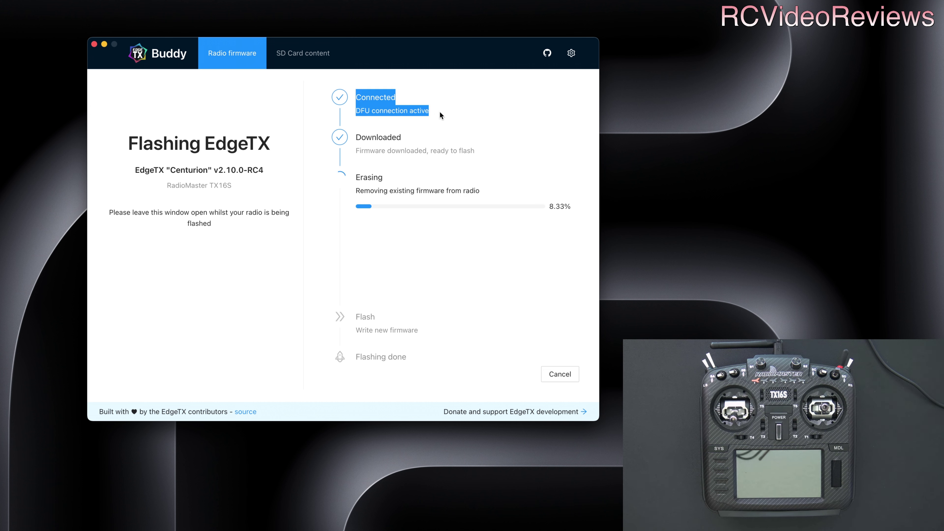